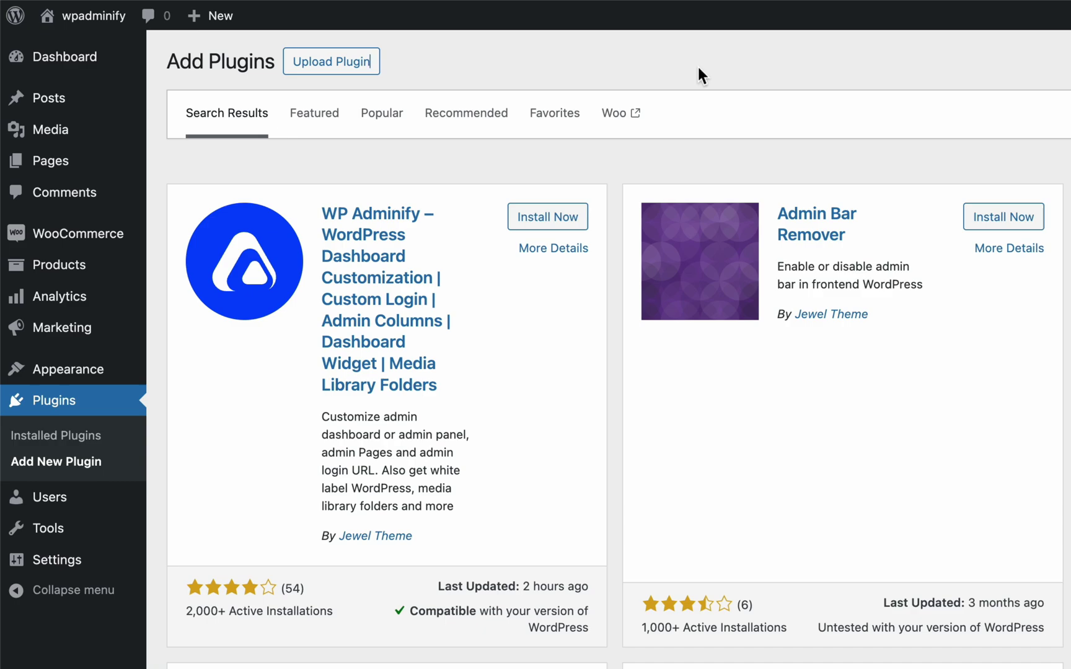
- Look through the role options on the Add New User form, leaving Subscriber selected
mouse_move(77, 510)
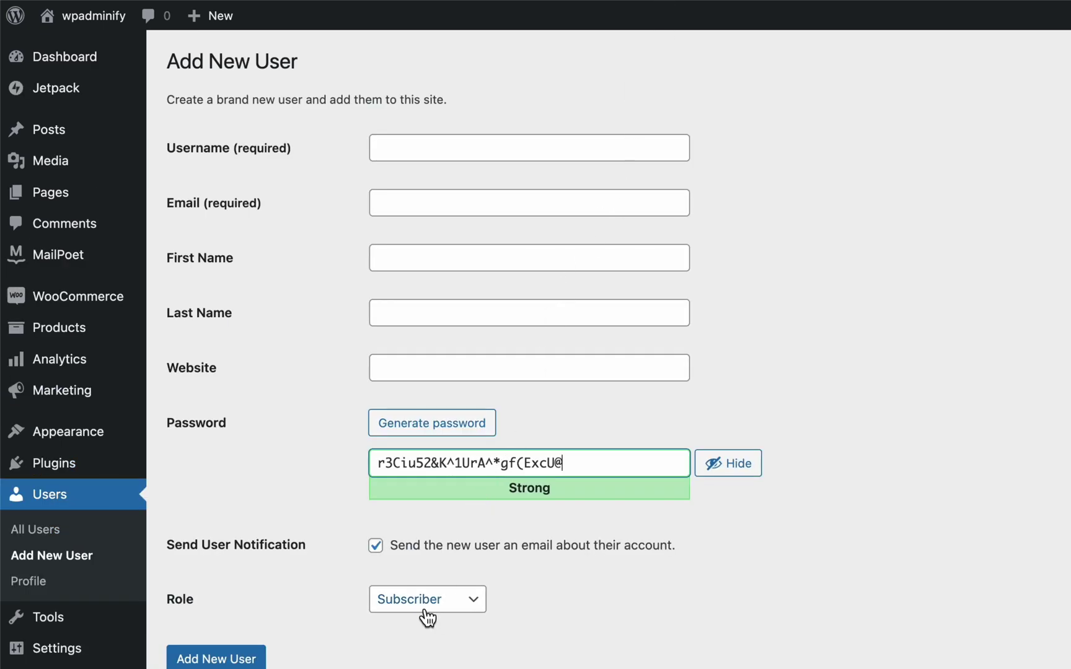
click(422, 605)
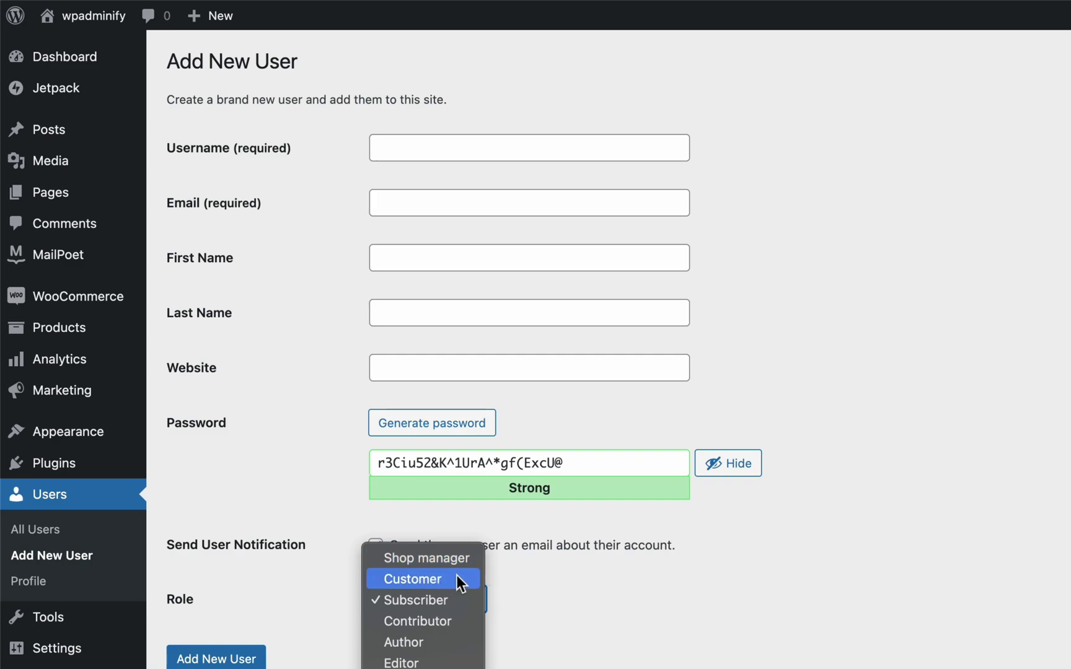
click(691, 596)
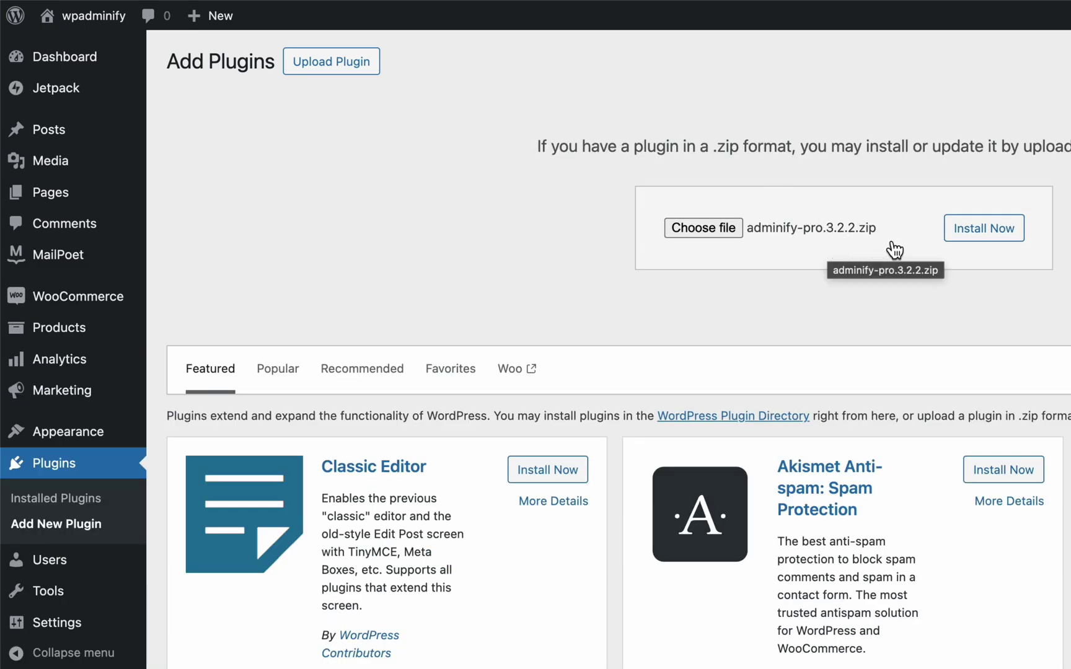
- Install the uploaded adminify-pro.3.2.2.zip plugin file
click(988, 231)
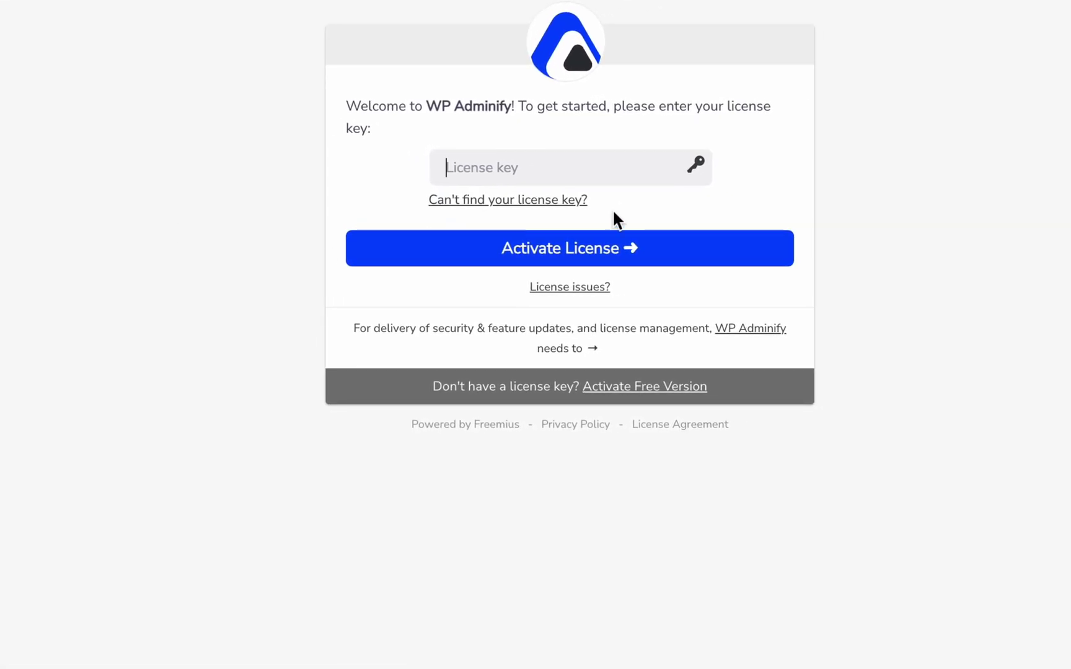
- Paste the licence key, opt in to update emails, activate the licence, and dismiss the update notice
click(596, 159)
key(ctrl+v)
key(Return)
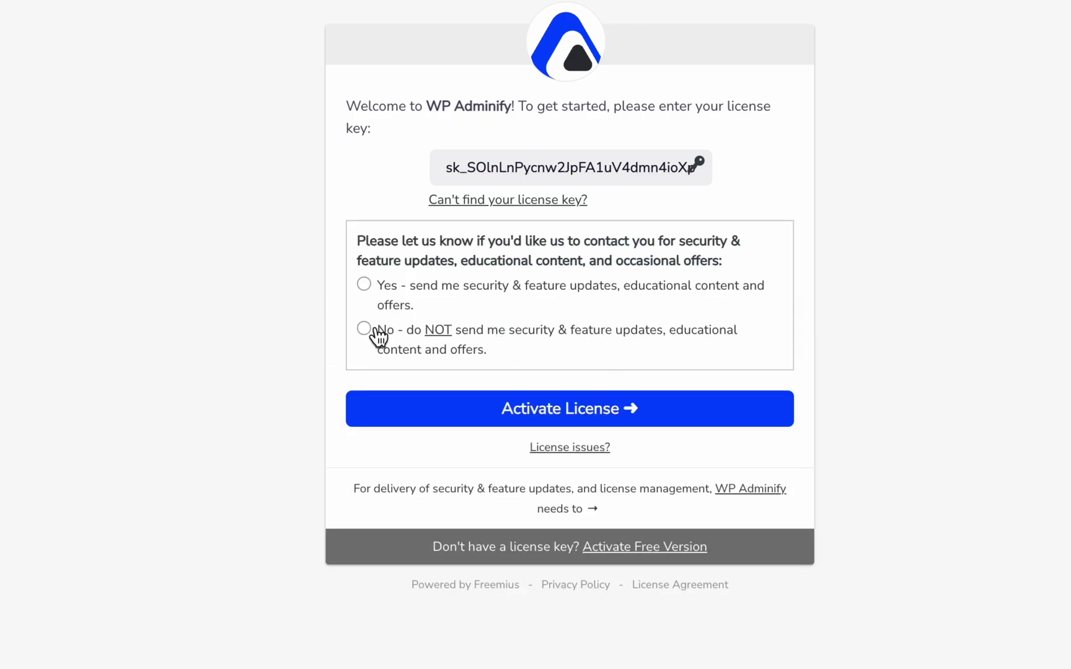
click(372, 286)
click(631, 412)
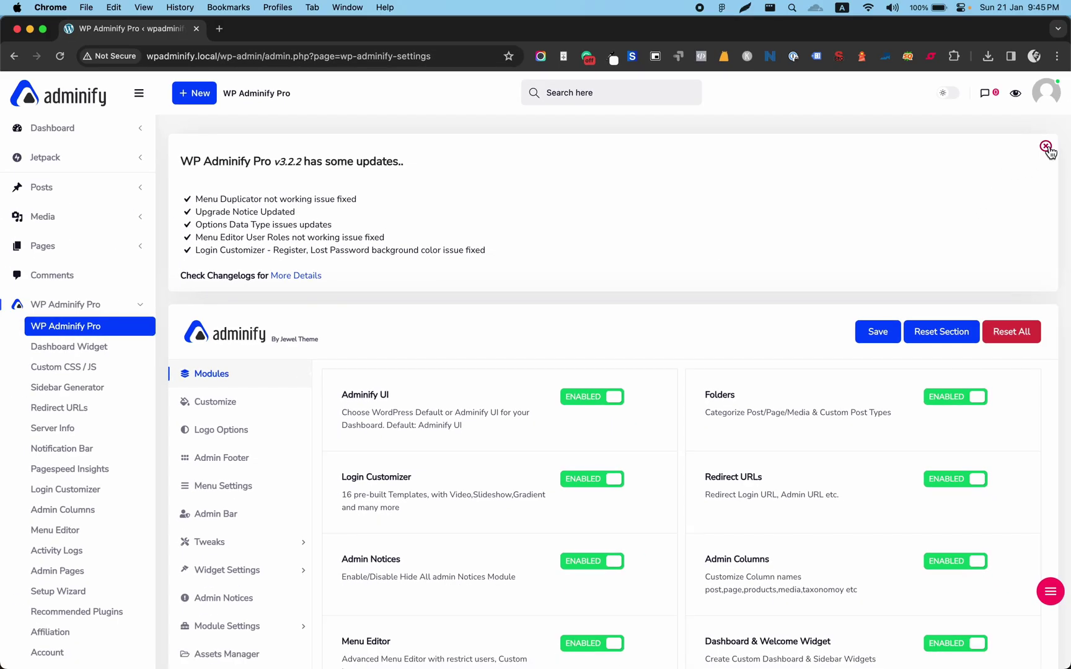
click(1047, 148)
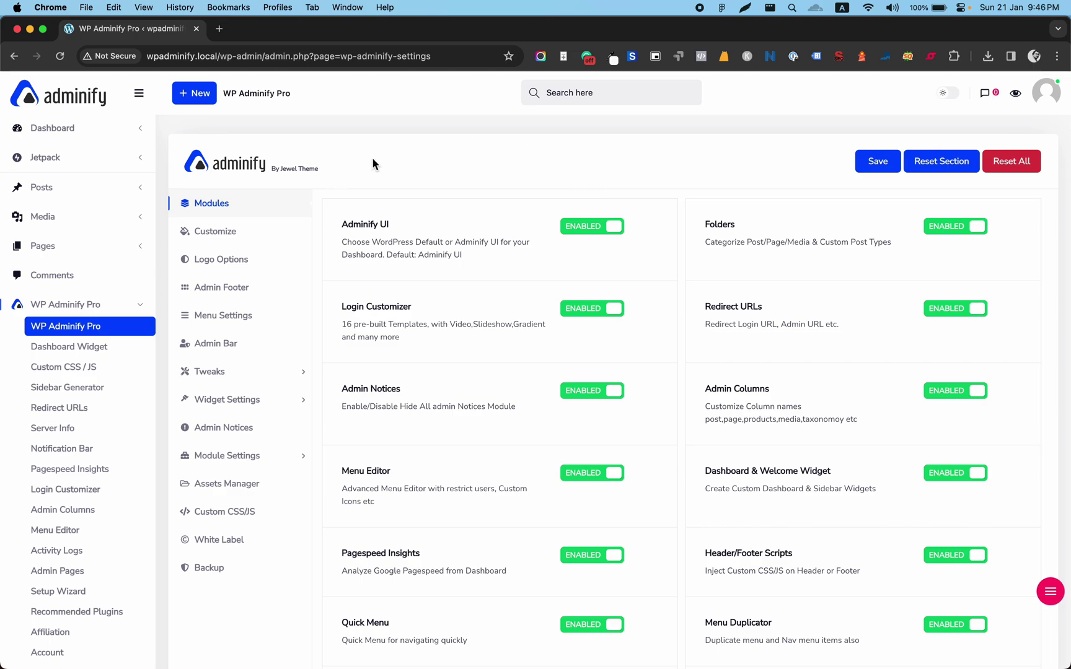
- Disable the Adminify UI module, save the settings, and reload the page
click(584, 236)
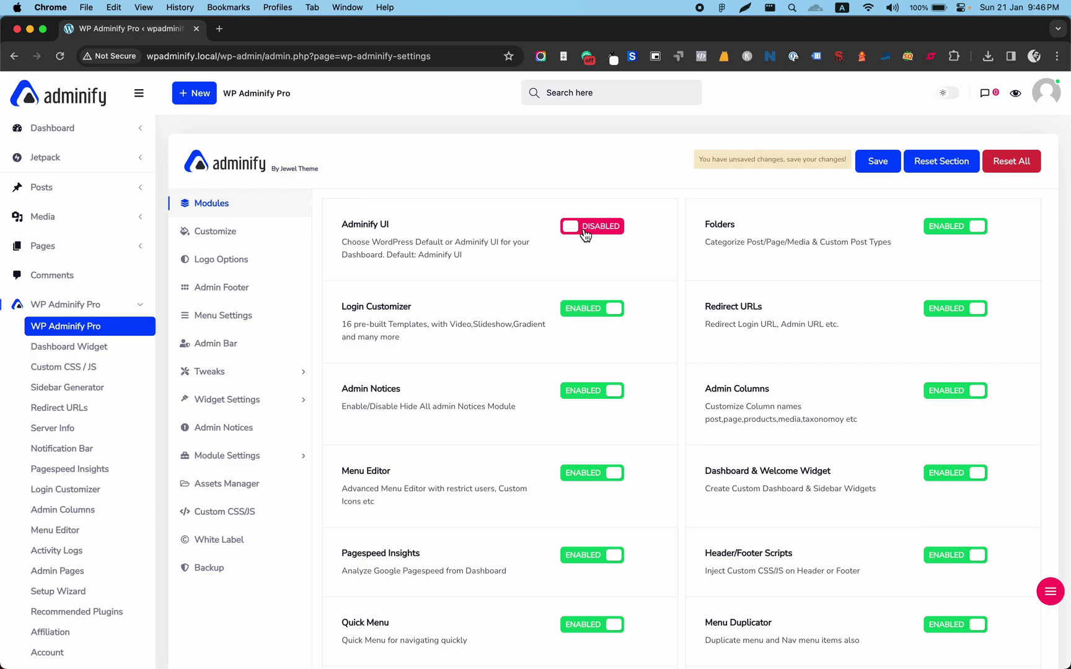
click(888, 156)
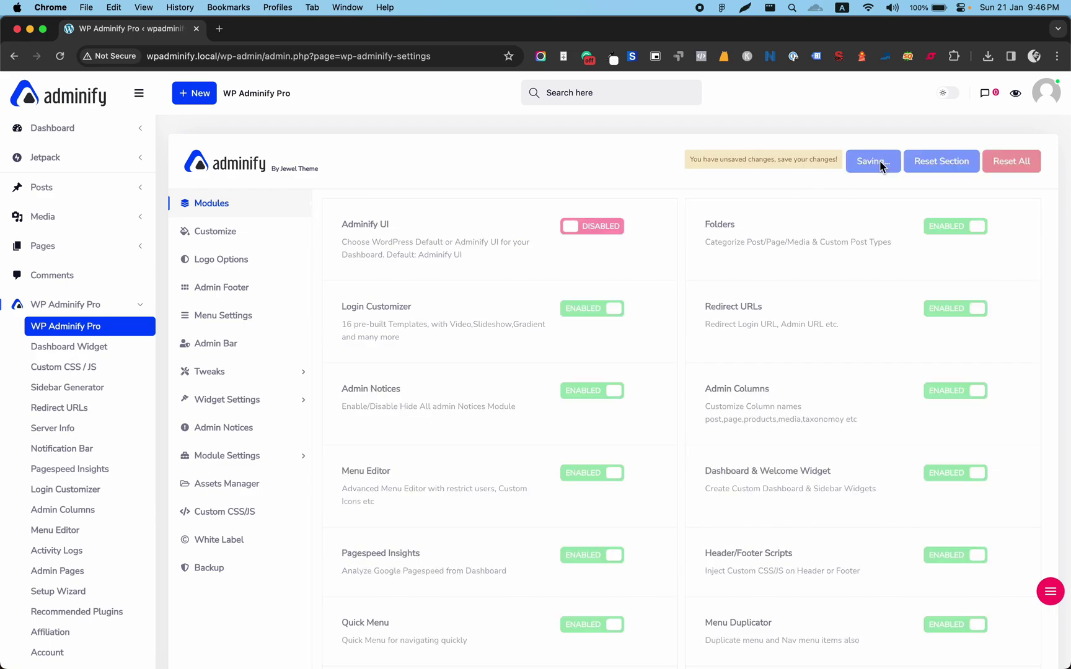
click(60, 57)
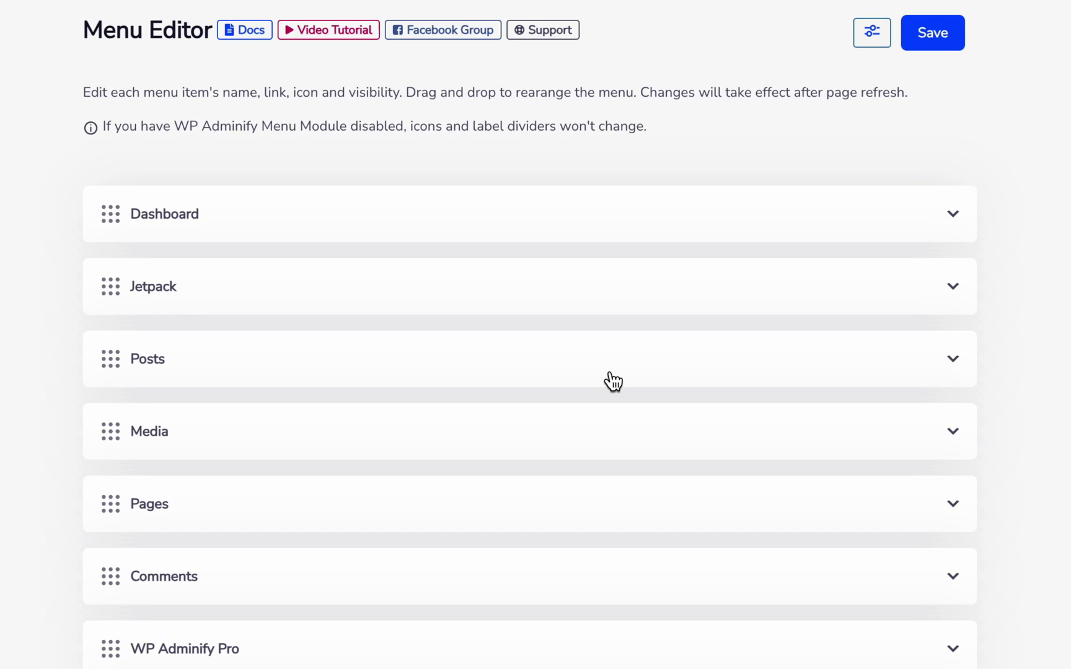
- In the Menu Editor, hide the Posts item from the Shop manager role
scroll(889, 359, down, 1)
click(892, 310)
scroll(892, 310, down, 1)
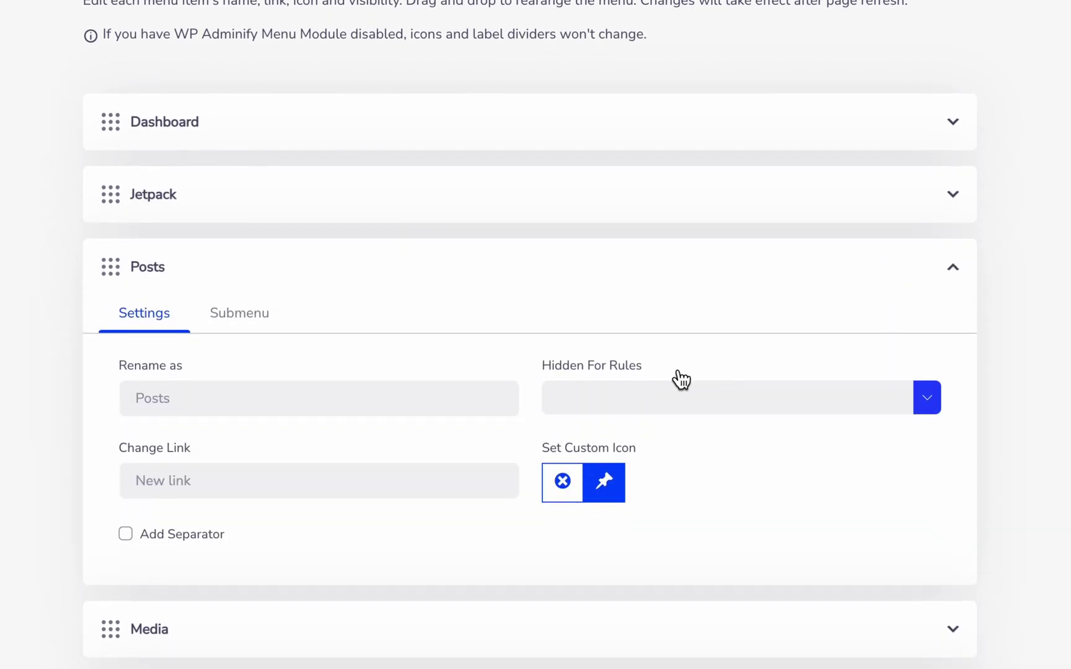
click(604, 405)
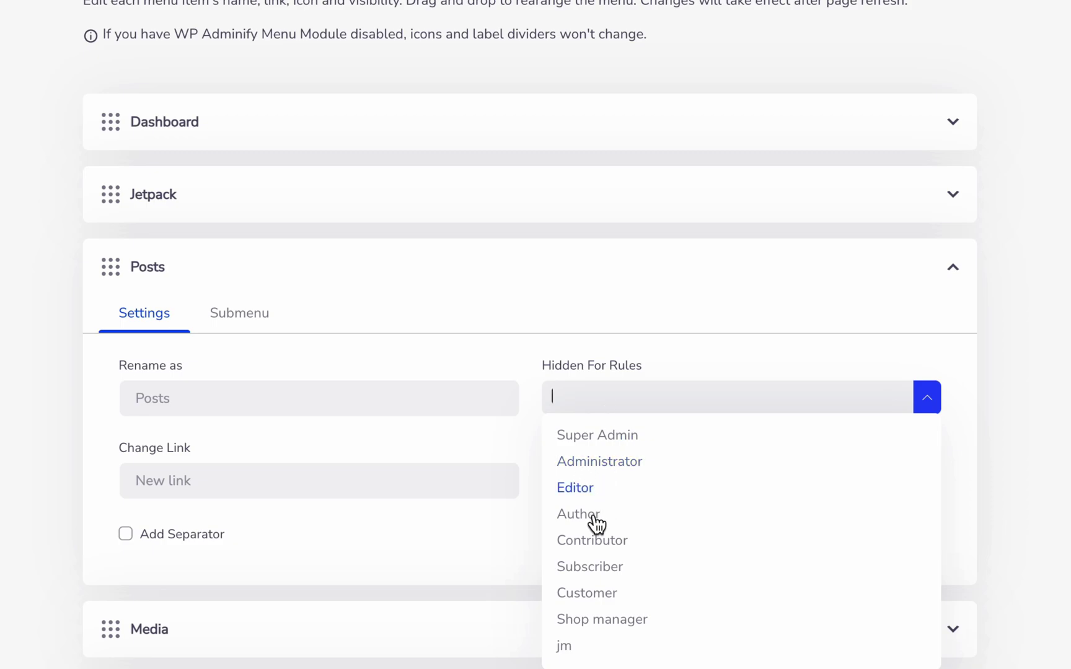
click(598, 621)
- Hide Media and Pages from Shop manager too, then save the menu settings
scroll(756, 530, down, 5)
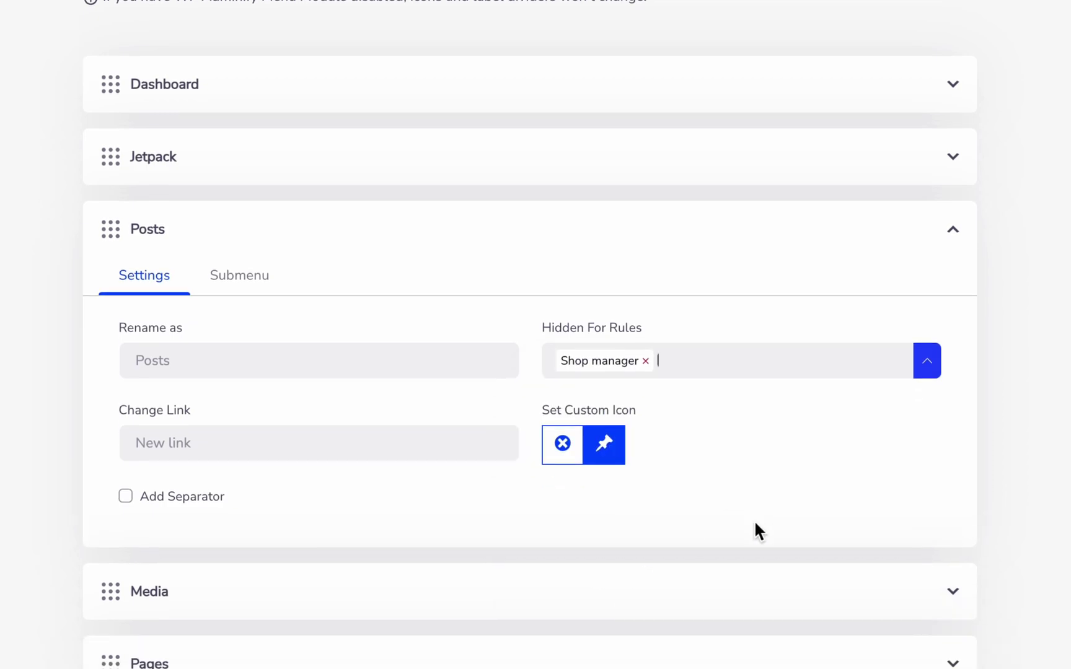
click(473, 295)
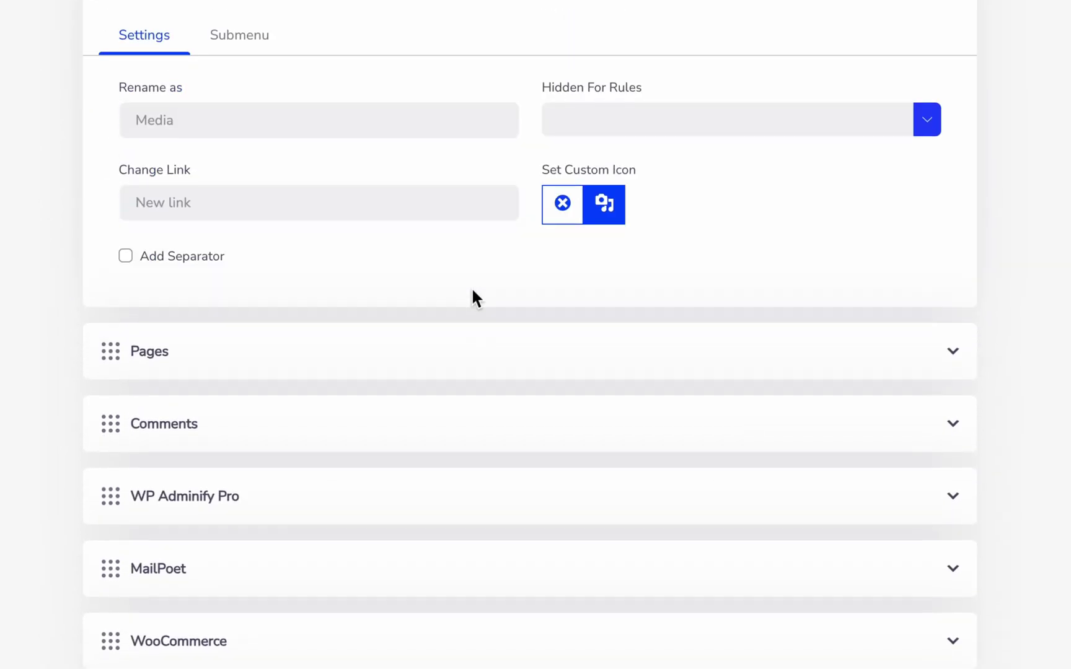
click(617, 124)
click(617, 344)
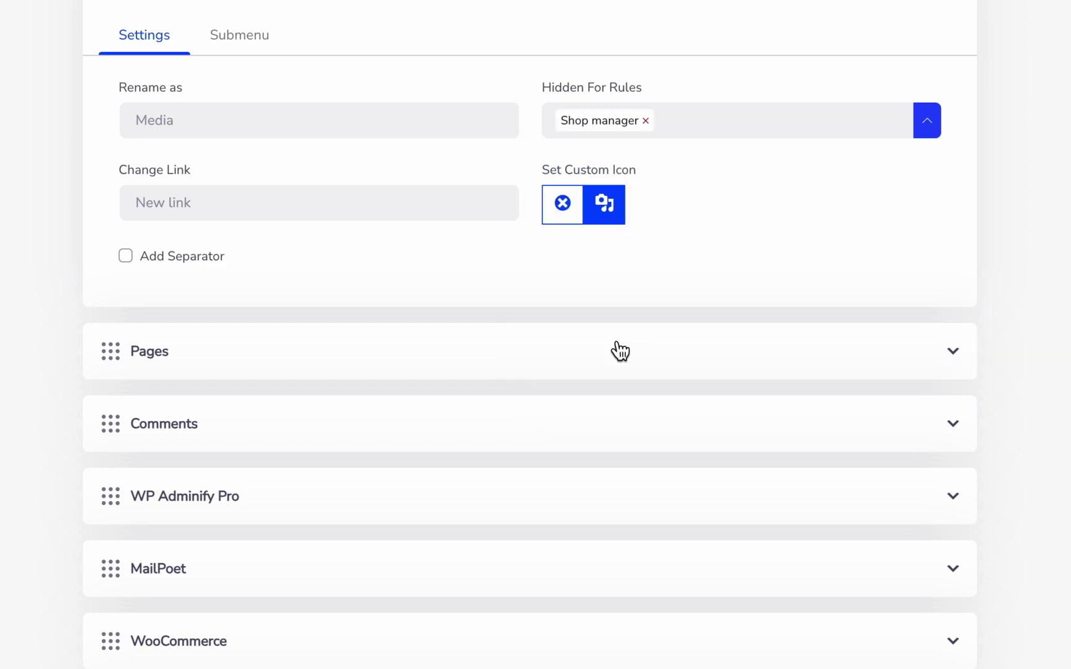
click(555, 350)
click(628, 193)
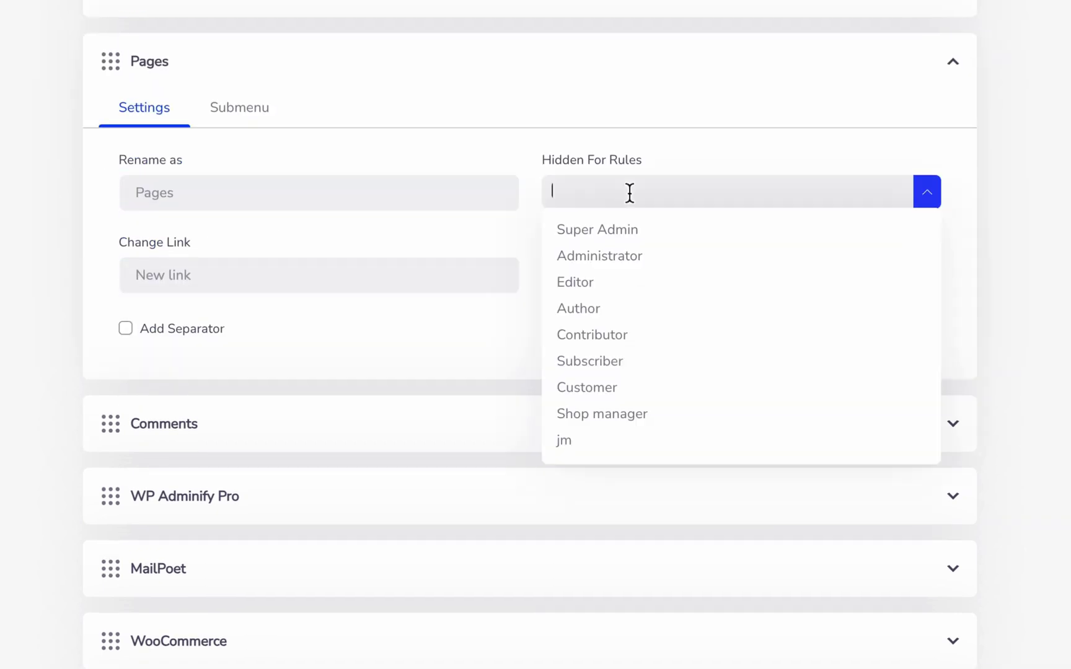
click(644, 421)
click(877, 40)
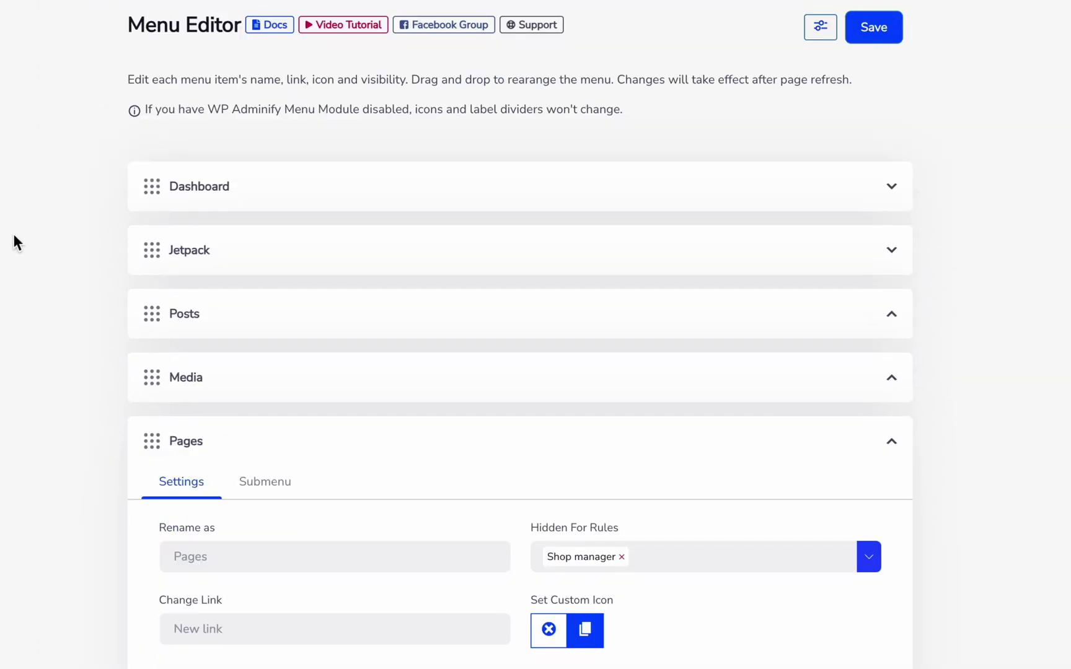
scroll(14, 242, down, 6)
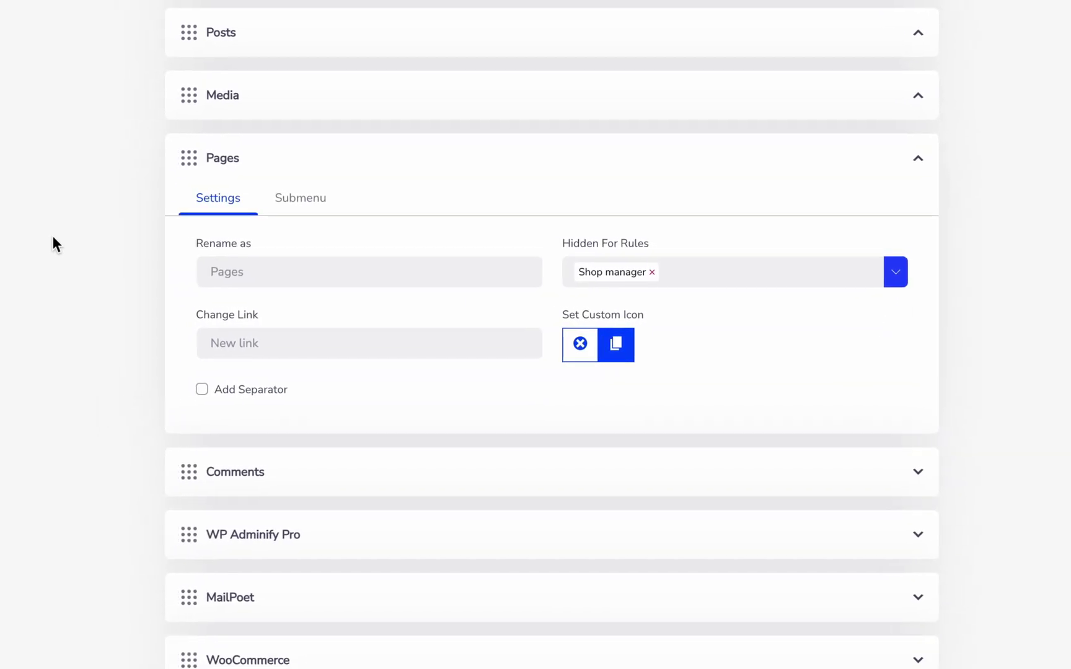
mouse_move(43, 480)
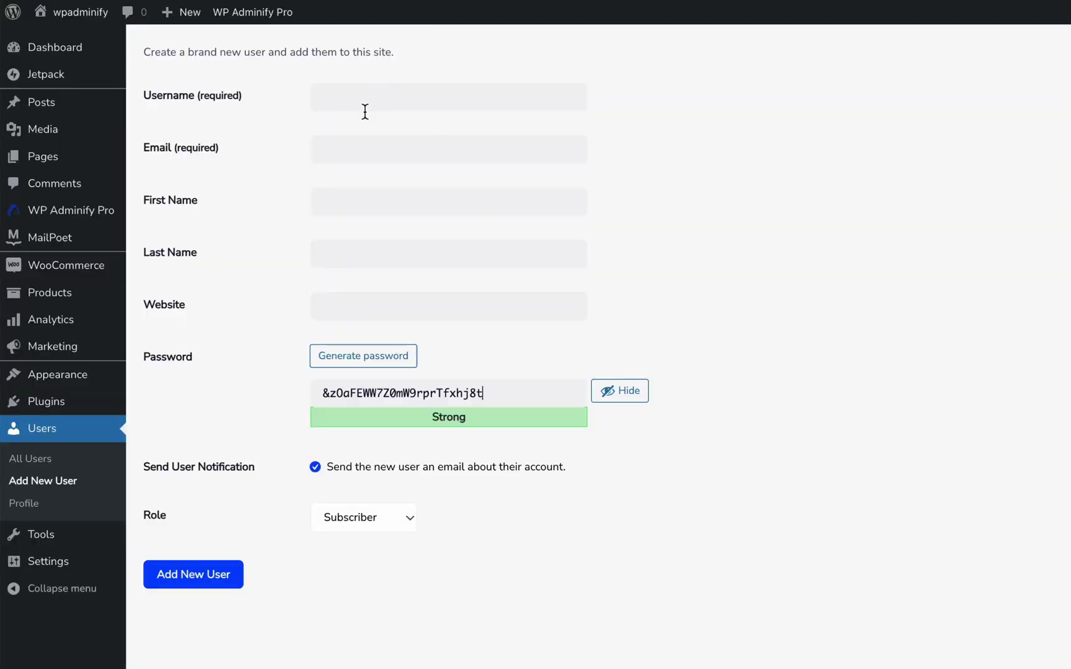
- Enter the new user's username and move on to the email field
click(365, 112)
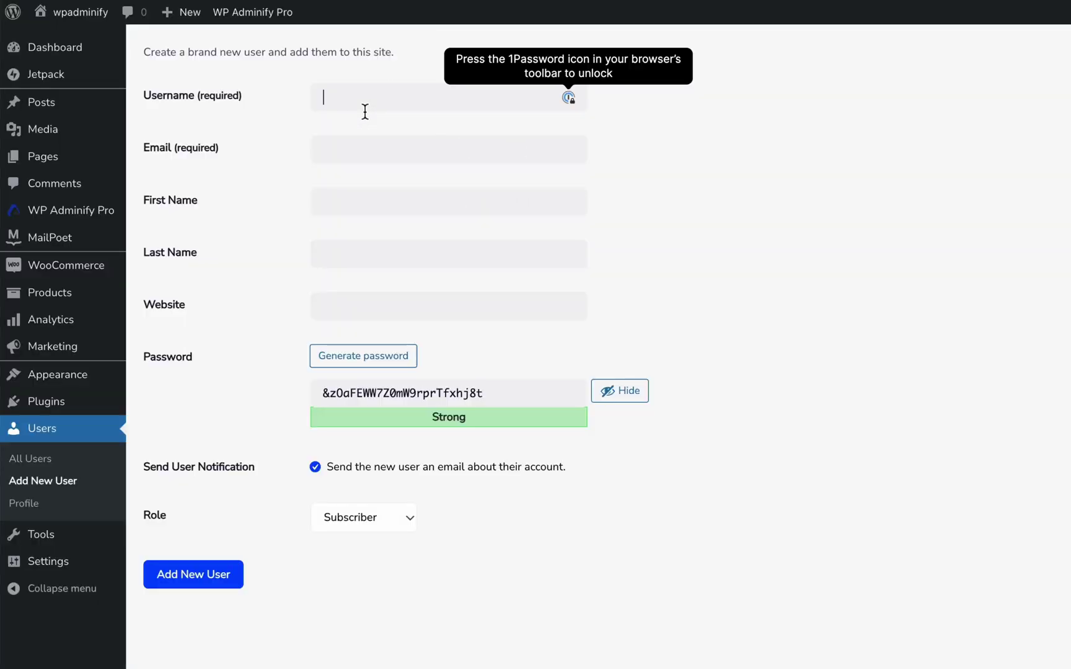
text(j)
click(324, 149)
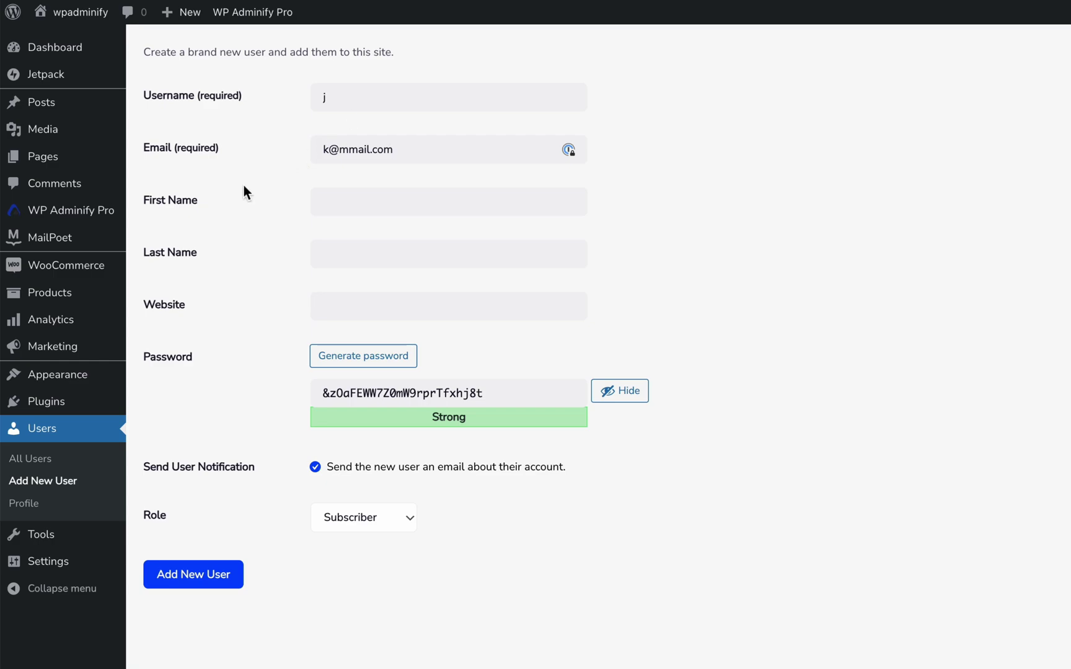
- Set the role to Shop manager and replace the password with a weak one, confirming its use
click(357, 517)
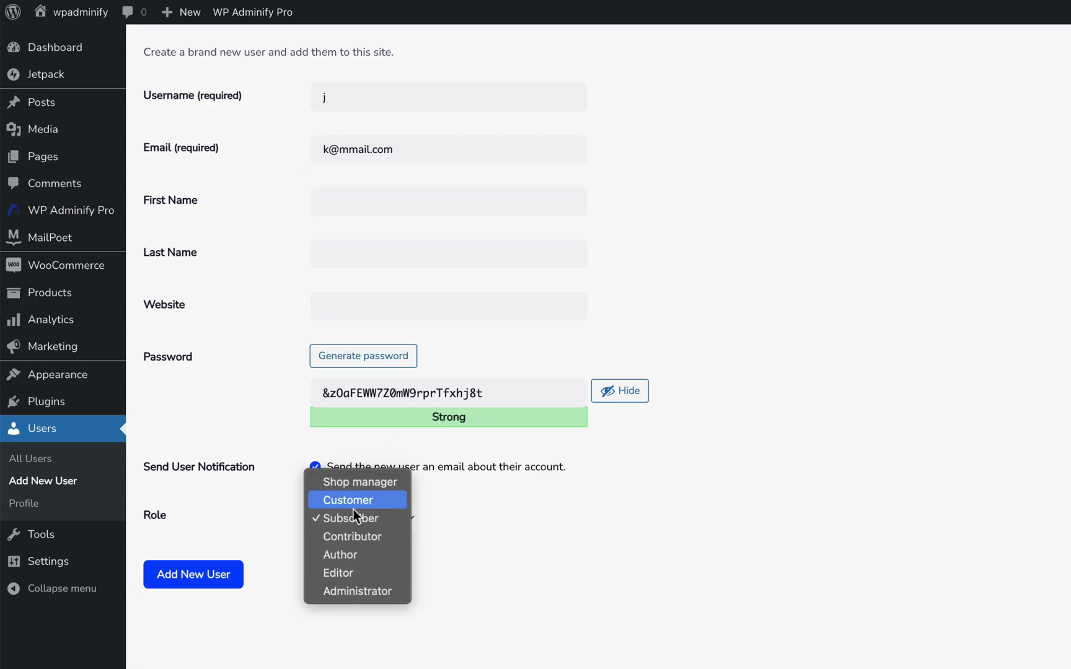
click(365, 484)
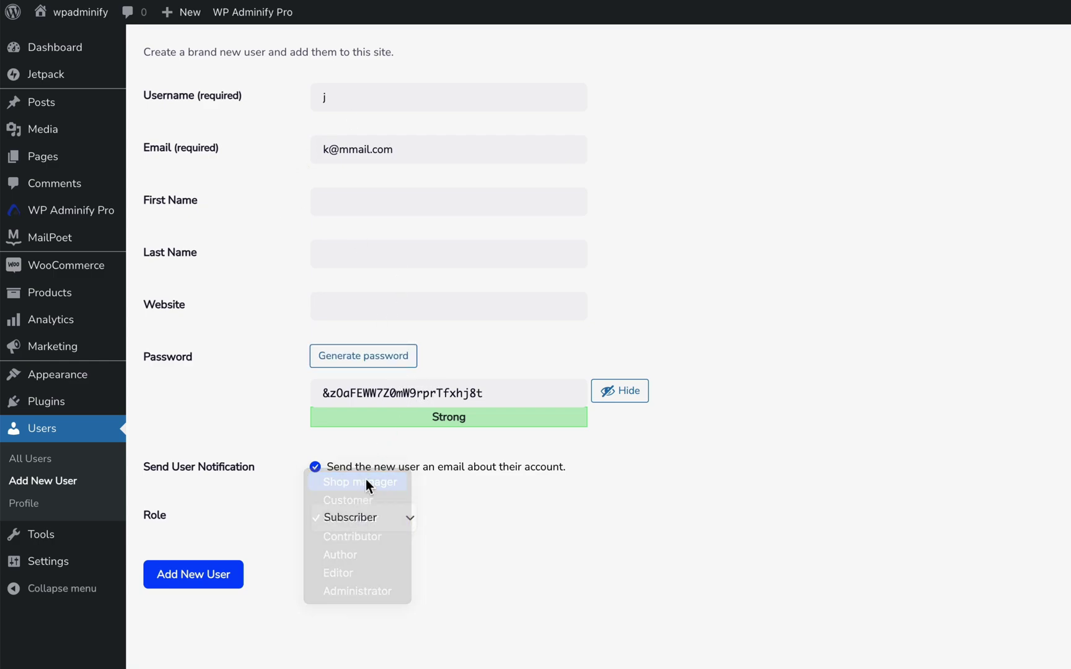
double_click(412, 393)
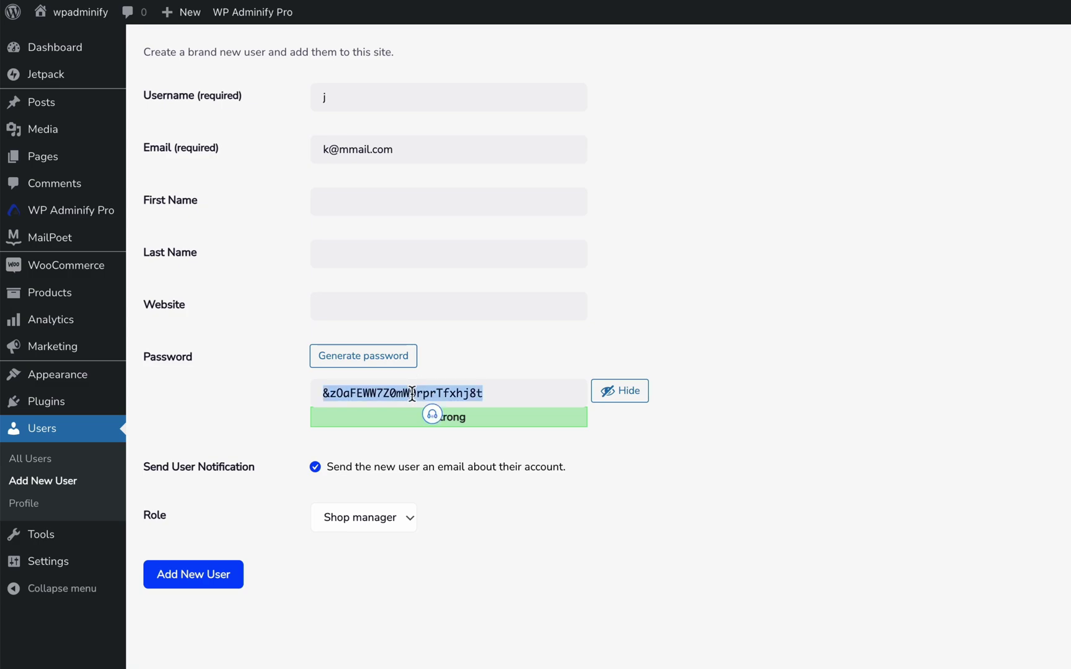
text(j)
click(341, 469)
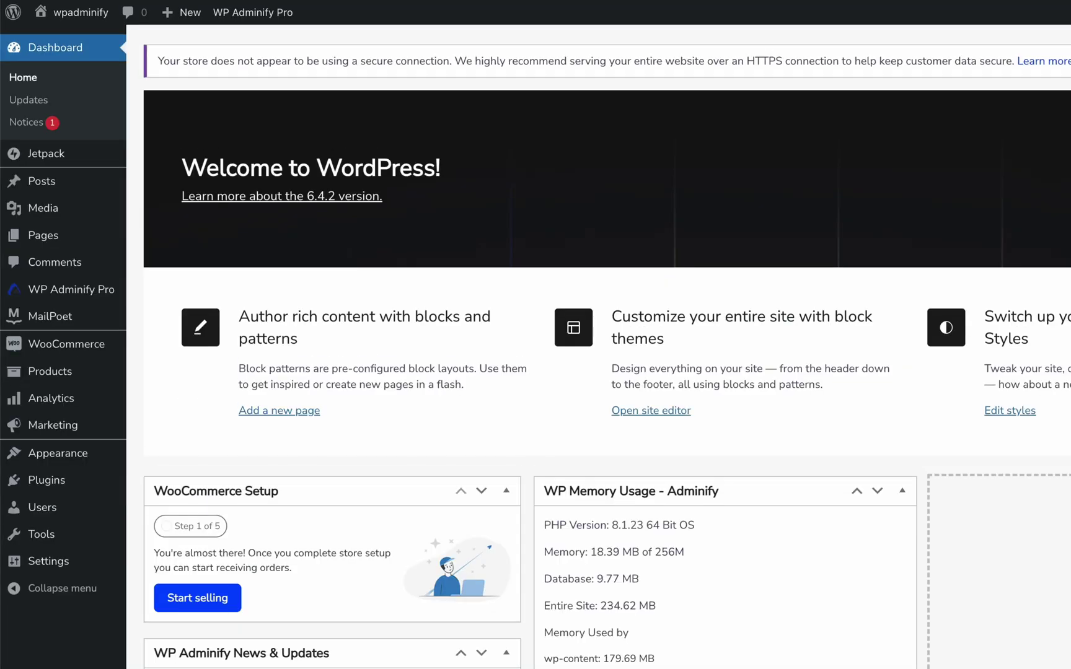
- Log out of the admin account and sign back in with the username and password
mouse_move(1031, 82)
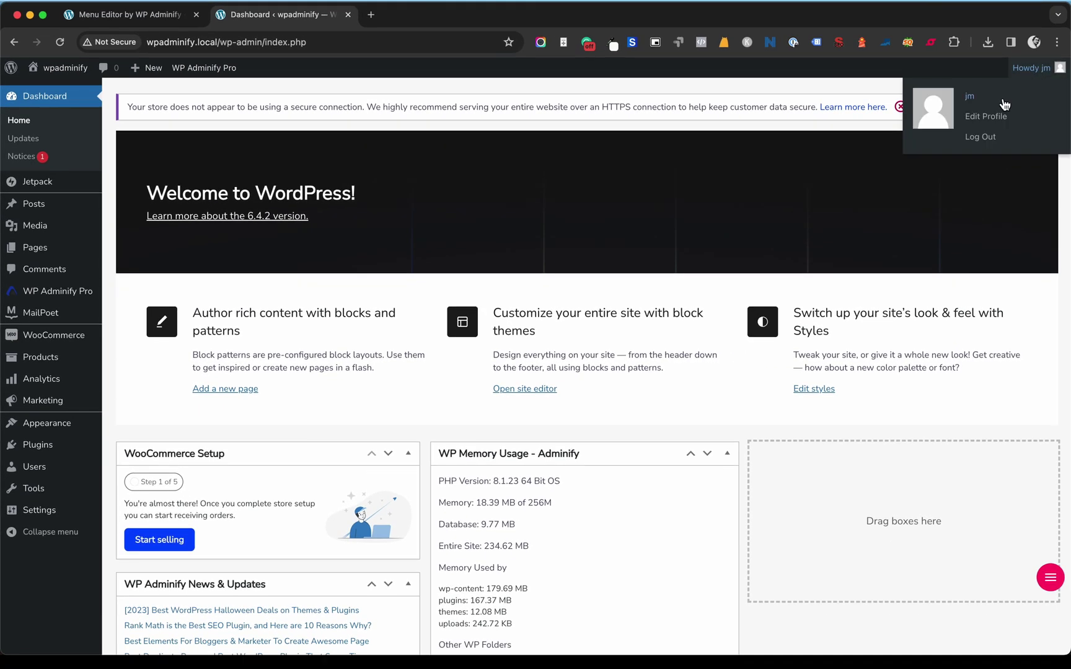
click(980, 152)
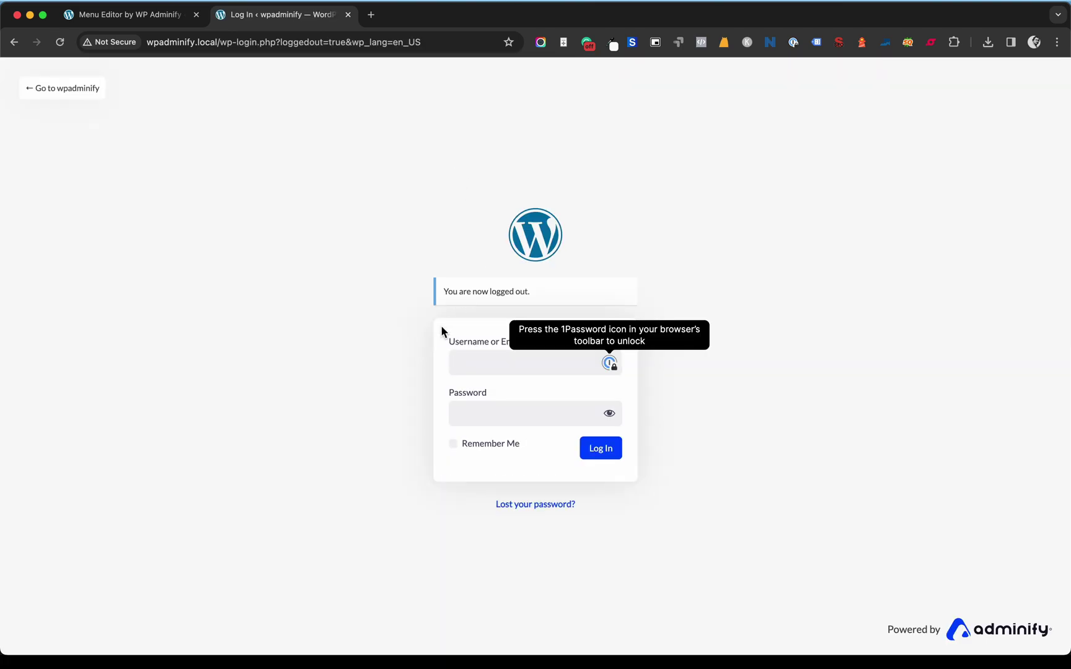
text(j)
key(Tab)
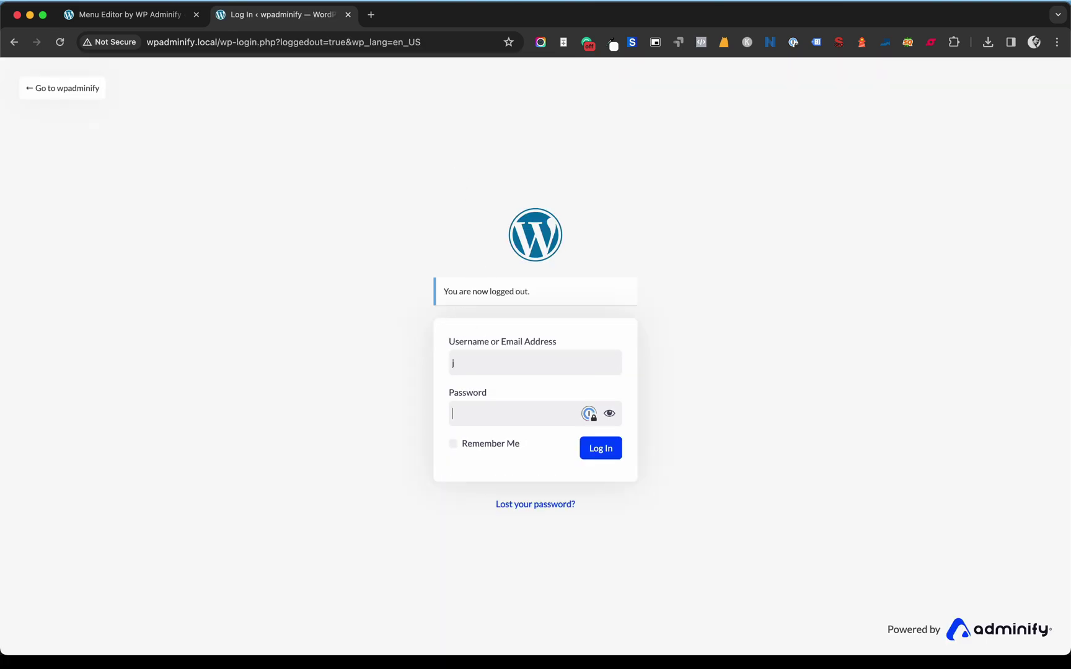
click(601, 449)
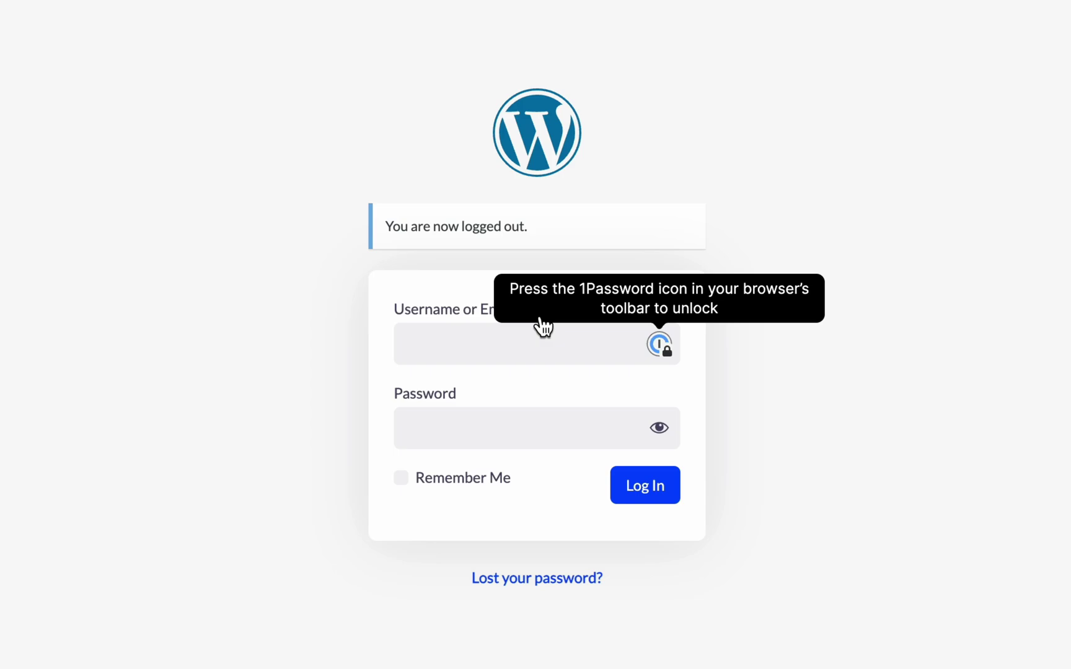
key(Tab)
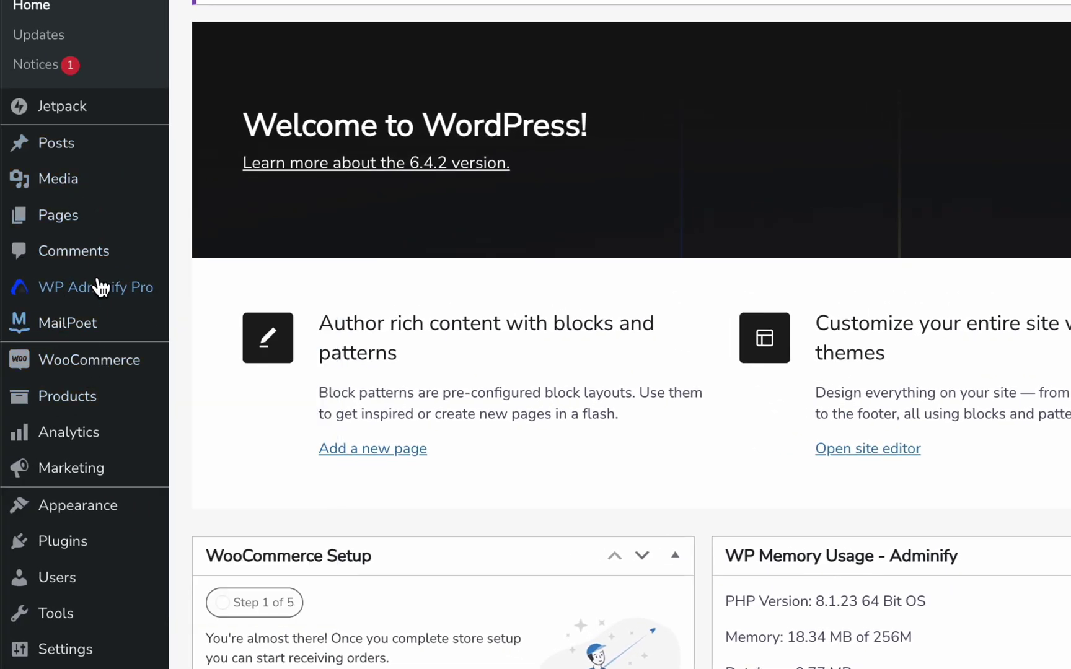
- Open the Menu Editor and remove Shop manager from Media's hidden roles
mouse_move(133, 287)
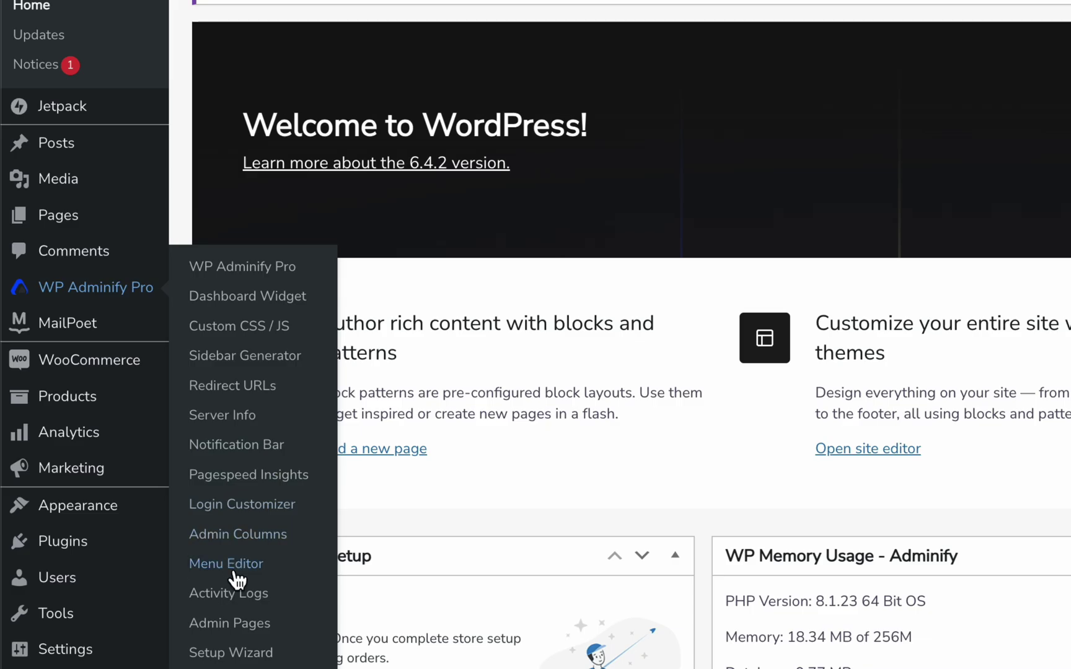
click(234, 571)
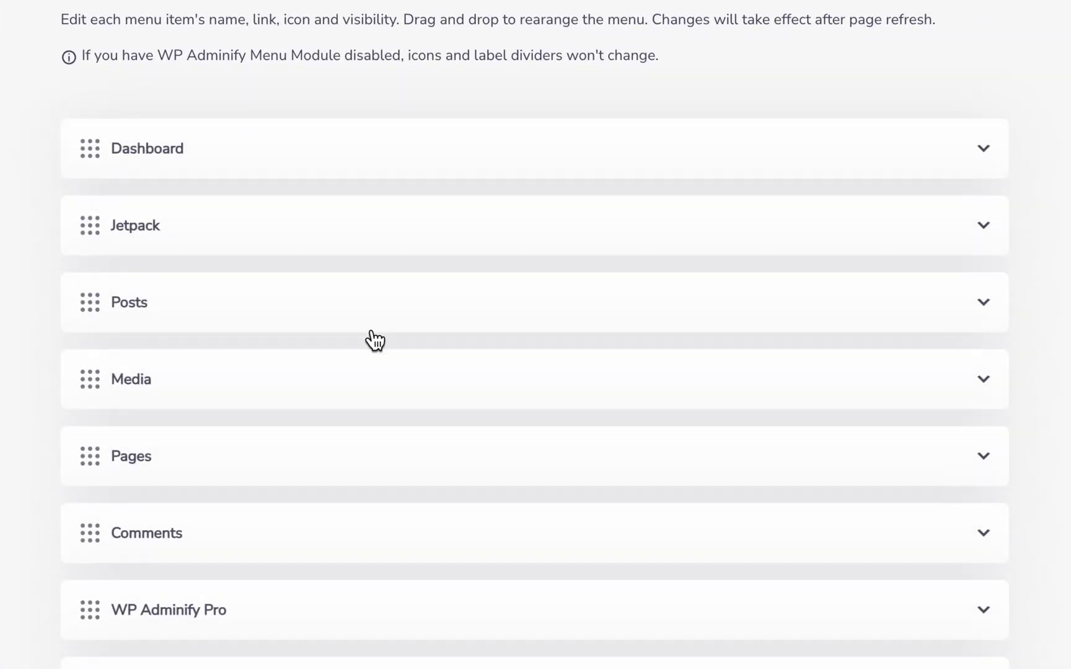
click(340, 399)
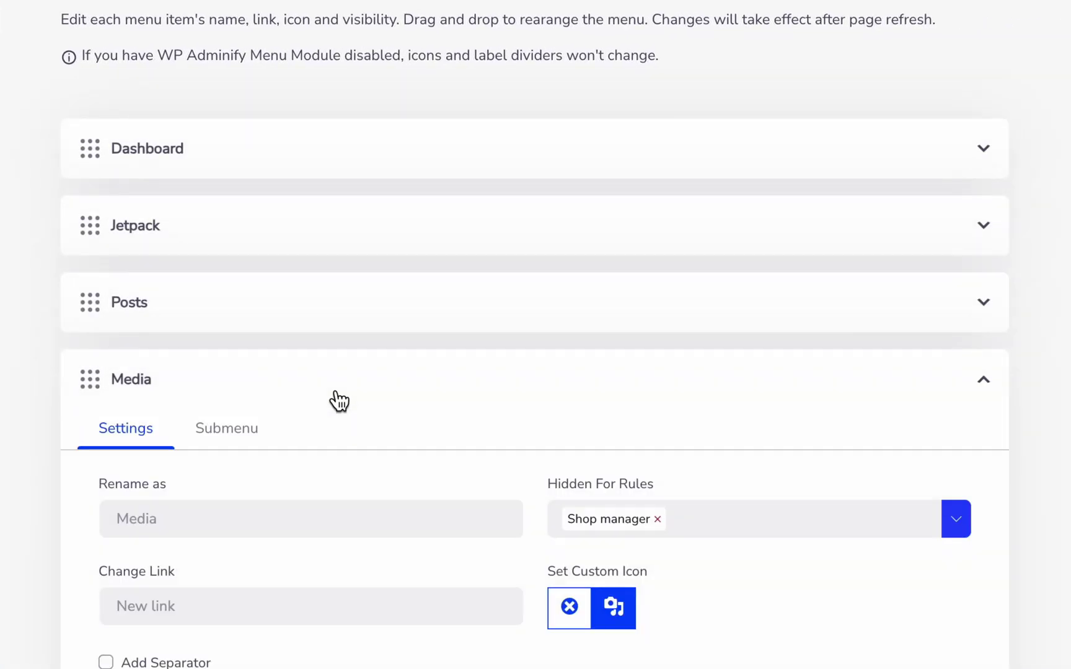
click(658, 520)
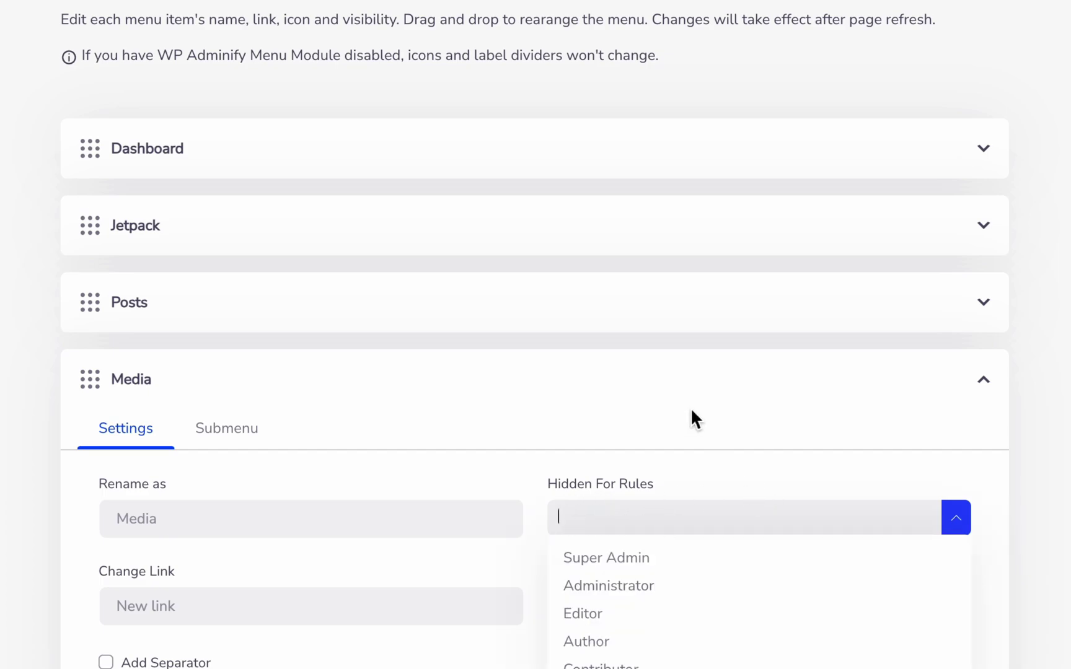
click(690, 385)
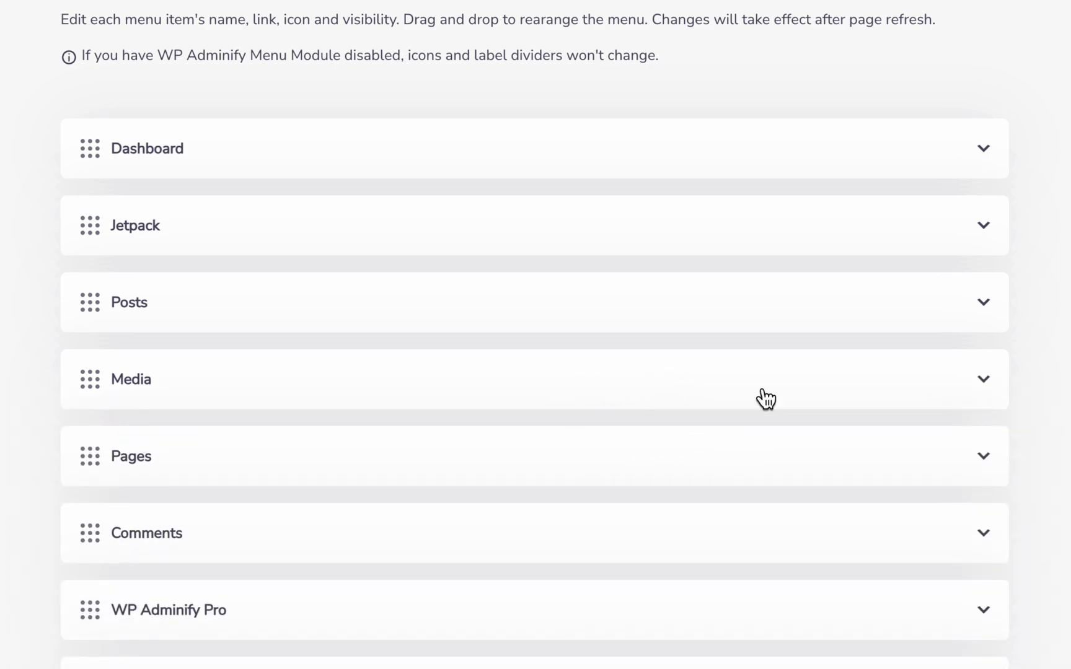
- Unhide Pages for Shop manager and check that Posts remains hidden for that role
click(586, 461)
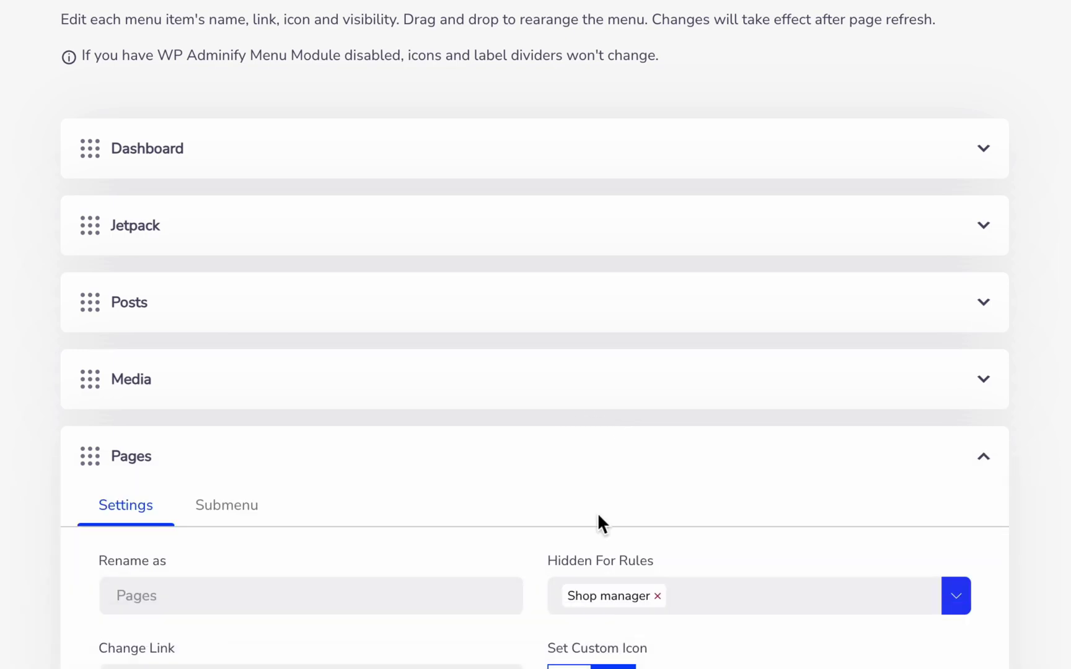
click(658, 596)
click(581, 477)
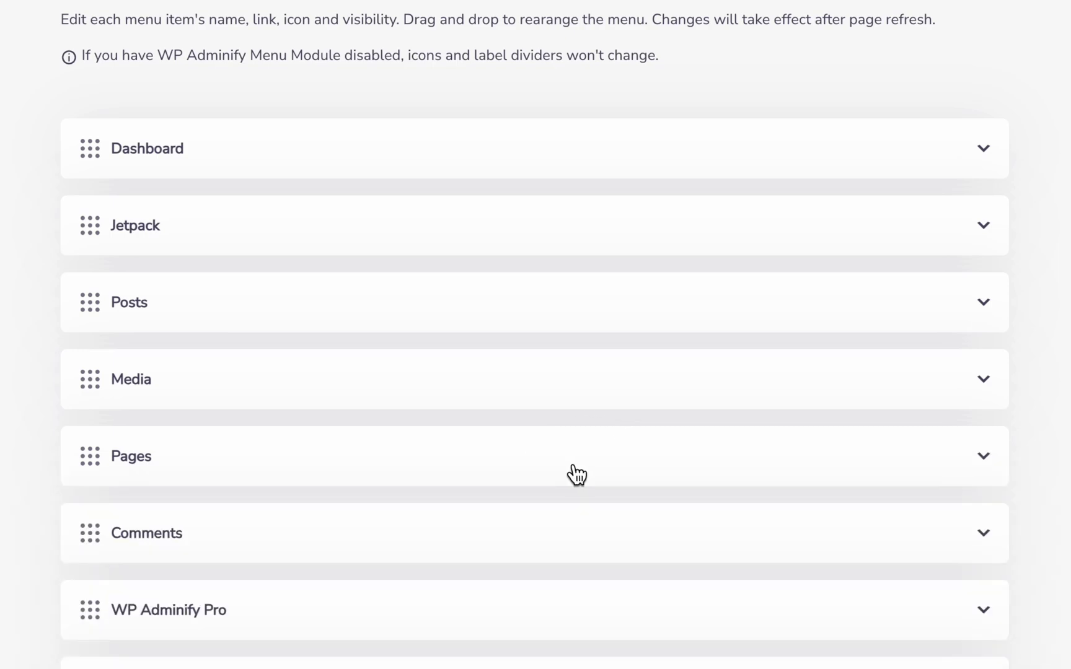
click(336, 318)
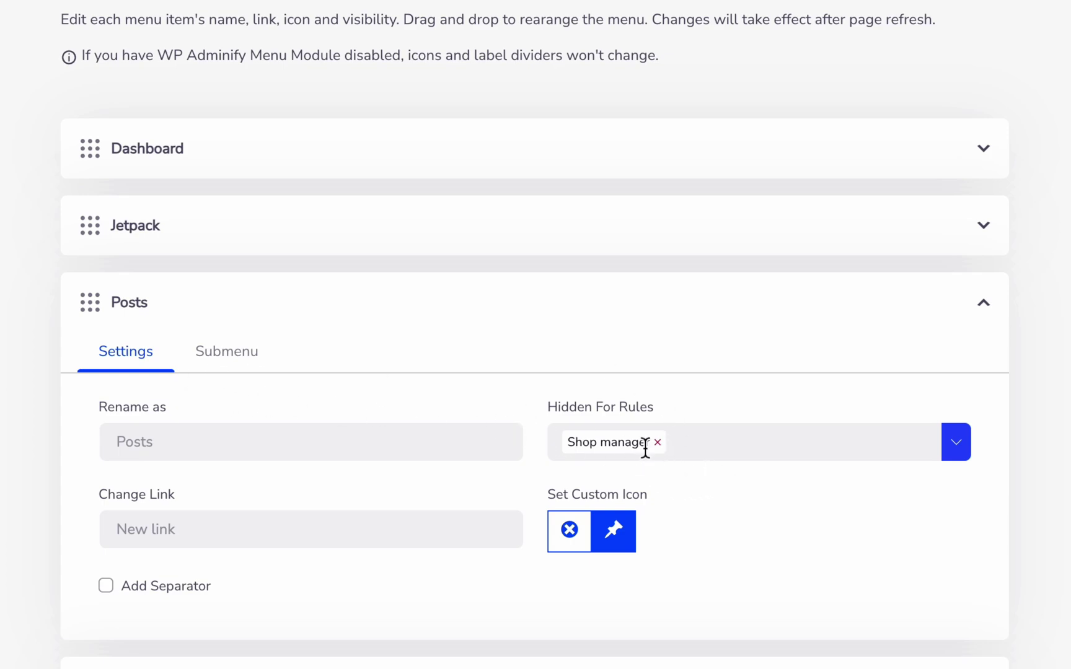
- Enter the test user's username on the login screen
scroll(536, 335, up, 1)
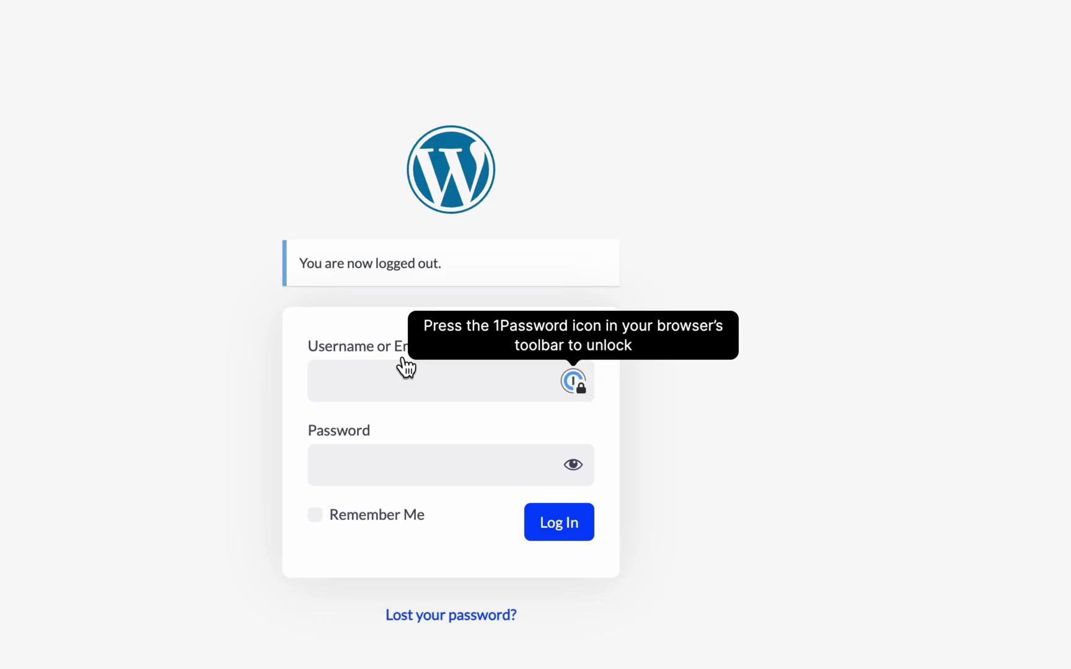
text(j)
key(Tab)
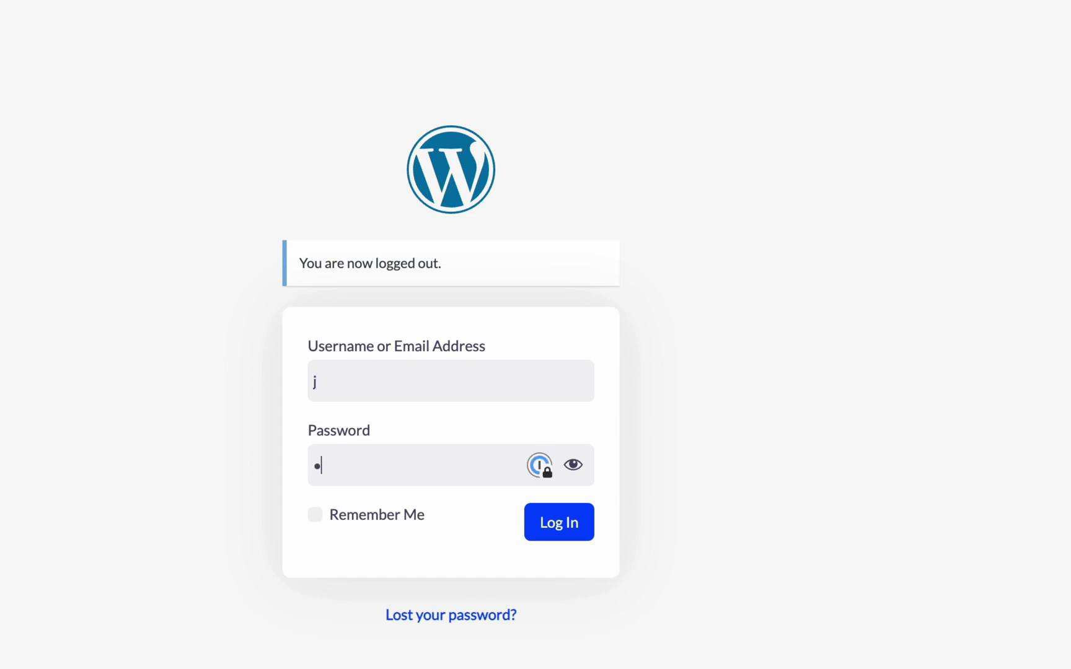